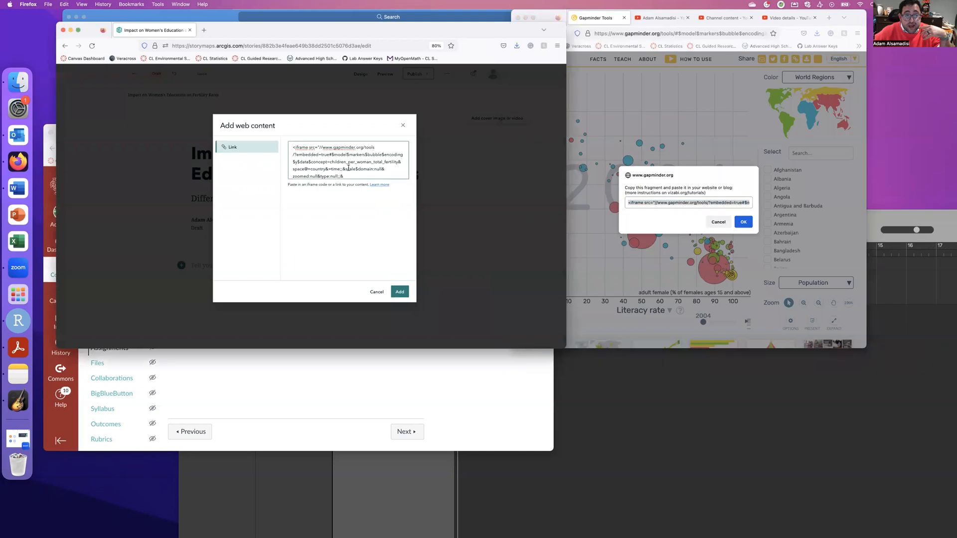
Insert the Gapminder babies-per-woman versus literacy-rate bubble chart embed into the story.
left_click(401, 294)
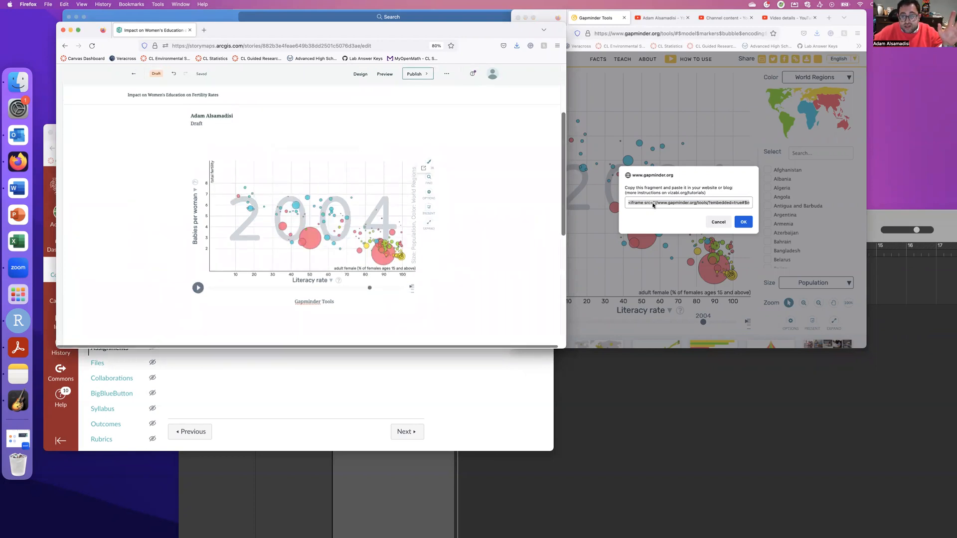
left_click(705, 202)
mouse_move(706, 202)
left_mouse_down()
mouse_move(763, 203)
mouse_move(665, 197)
mouse_move(706, 201)
left_mouse_up()
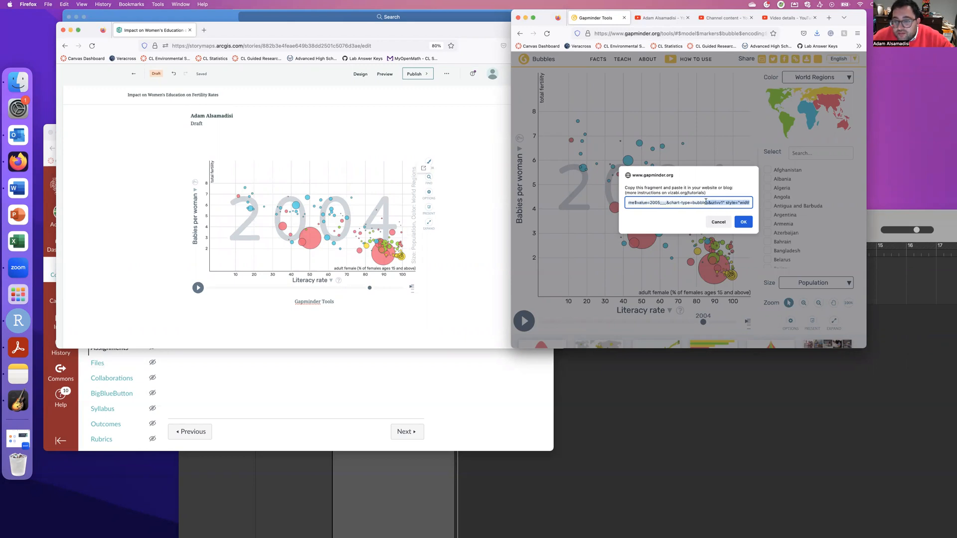
Check the embedded chart in the story draft, showing year 2004 with Pakistan labelled.
left_click(652, 205)
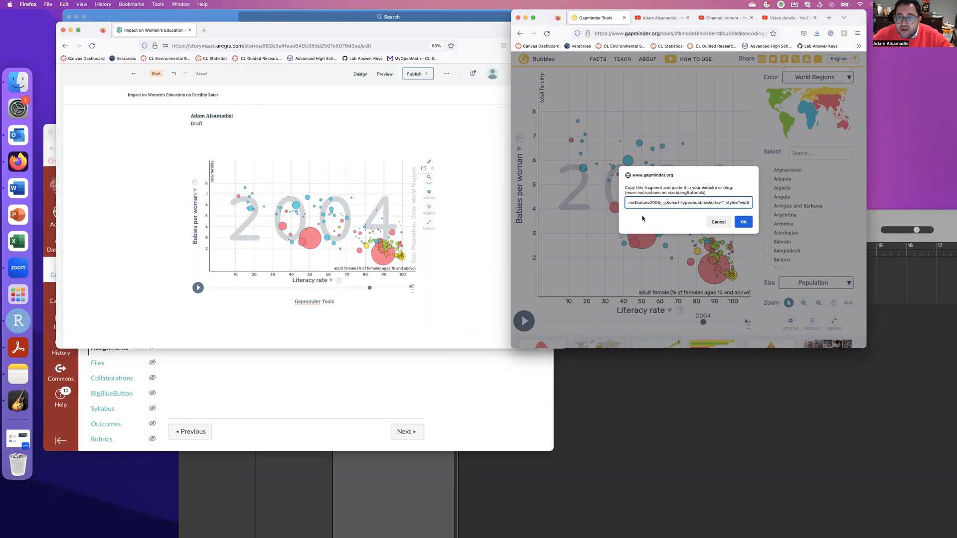
scroll(653, 205, "left", 4)
scroll(698, 204, "left", 5)
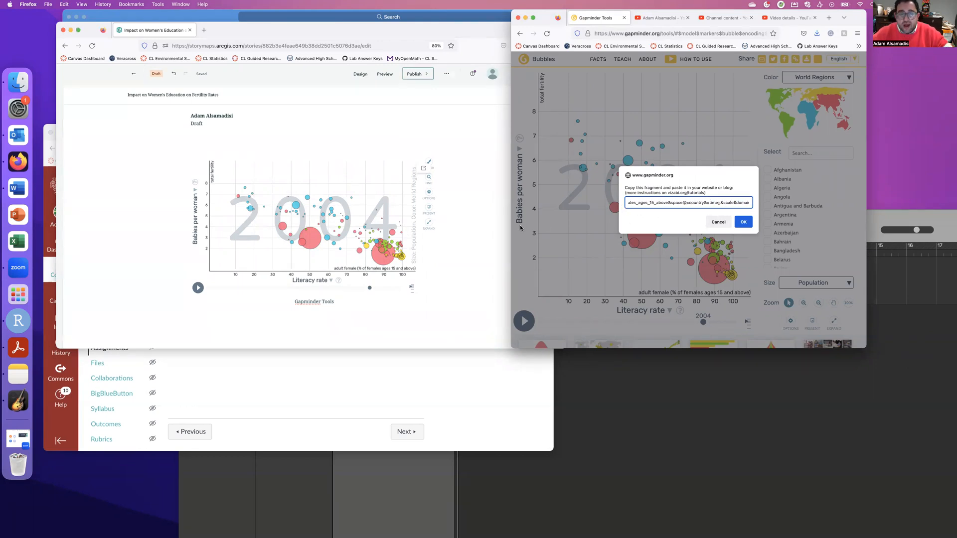
left_click(434, 264)
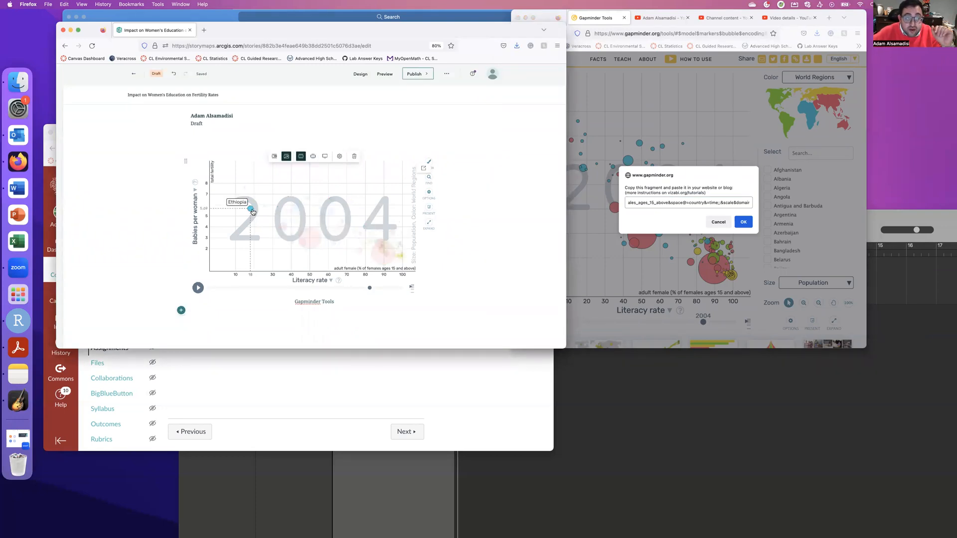
scroll(280, 231, "up", 4)
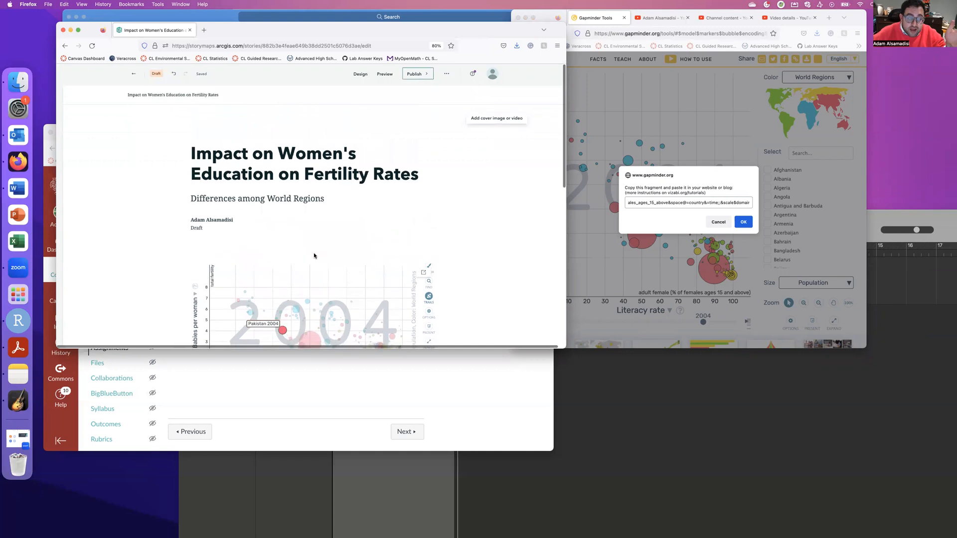
scroll(314, 254, "down", 4)
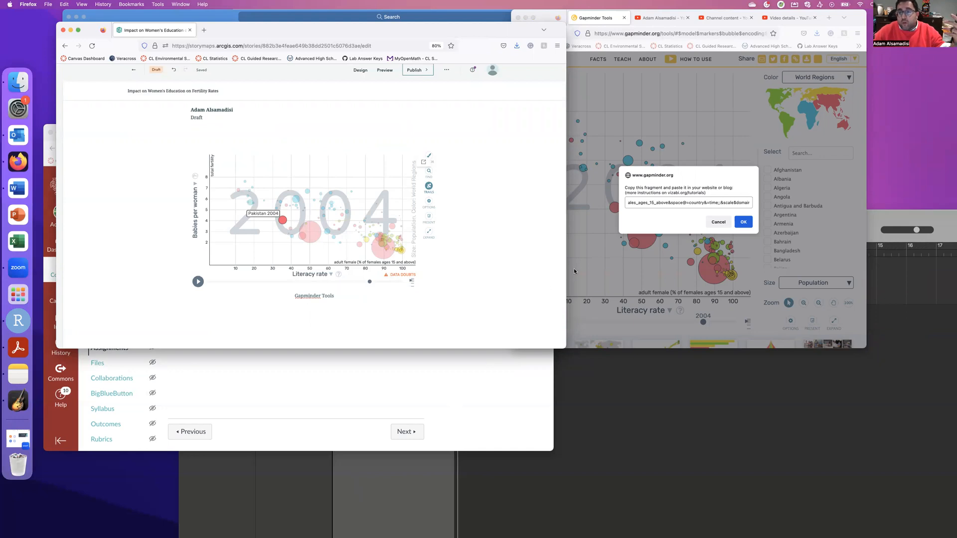
left_click(673, 124)
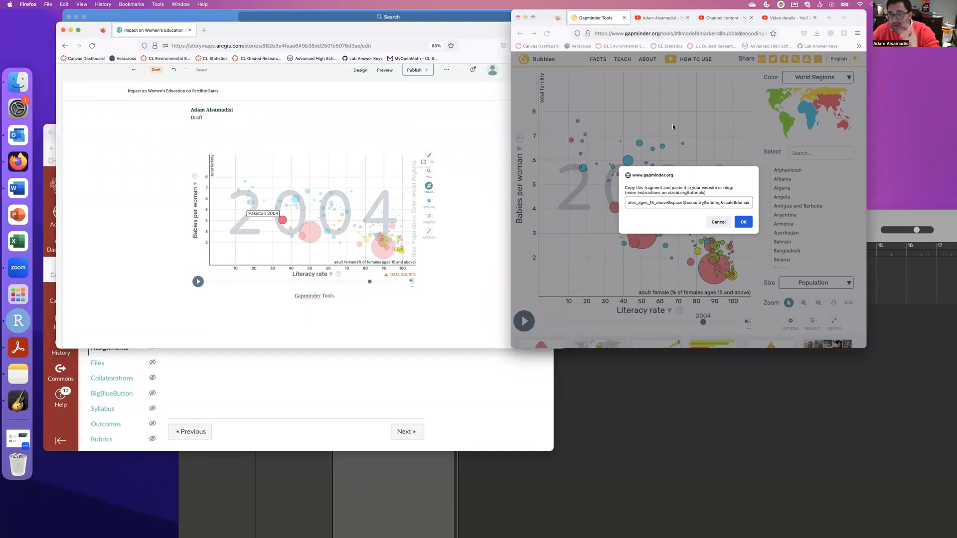
Search the web for 'cloud convert' in a new tab and open the CloudConvert website.
key("ctrl+a")
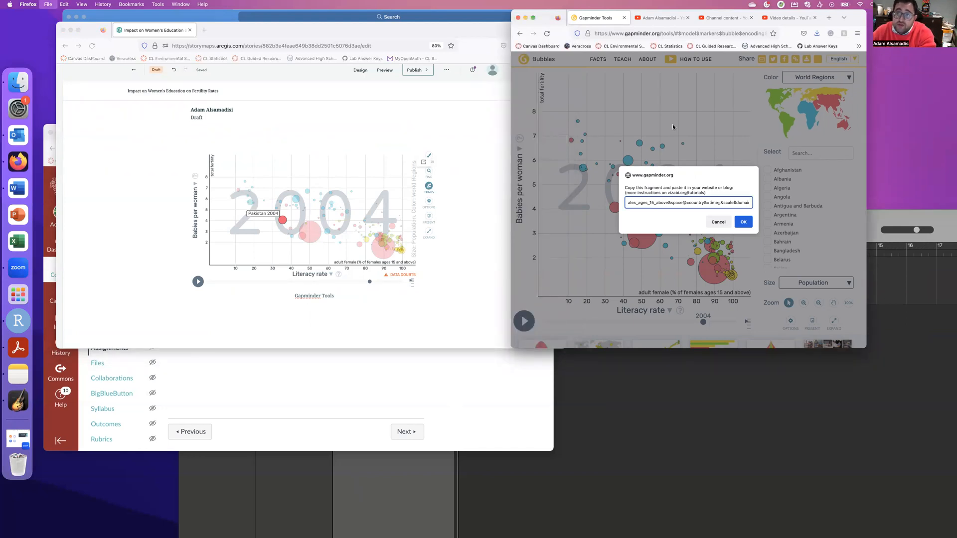
key("ctrl+t")
type("cloud convert")
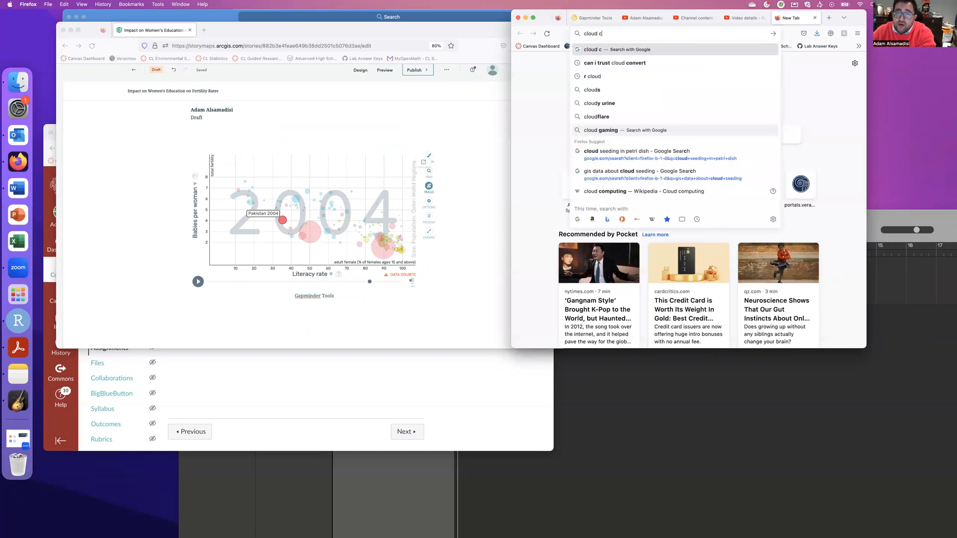
key("Return")
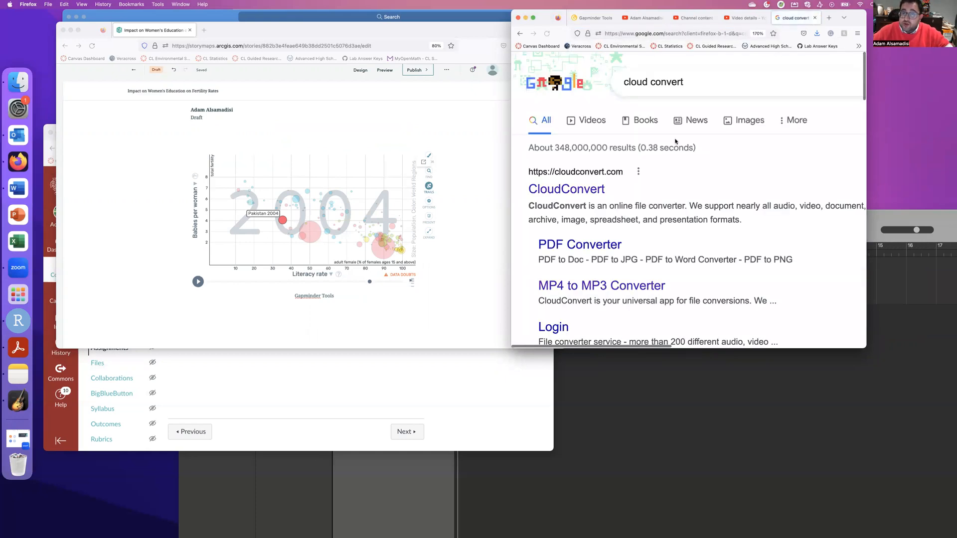
left_click(574, 193)
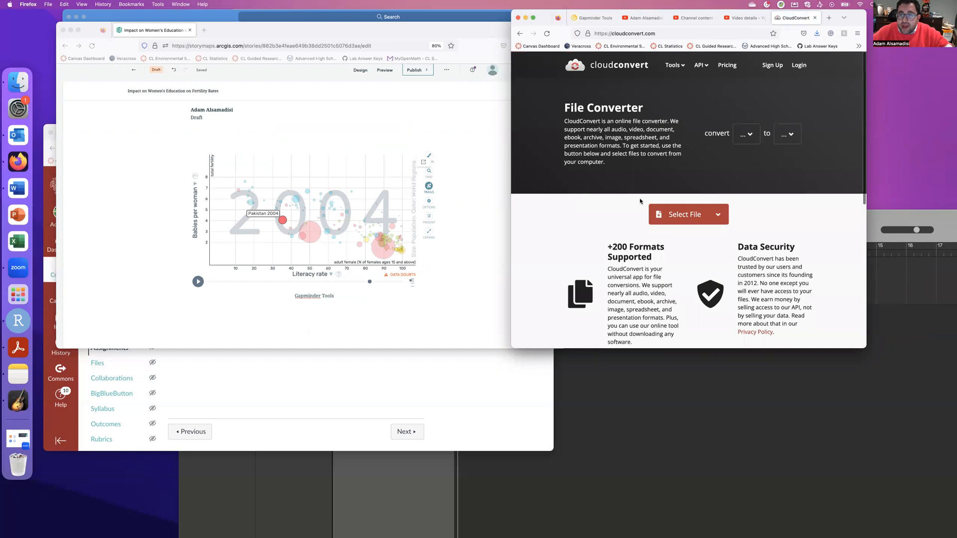
Look for the Untitled recording among recent files, then close the file picker without choosing one.
left_click(693, 217)
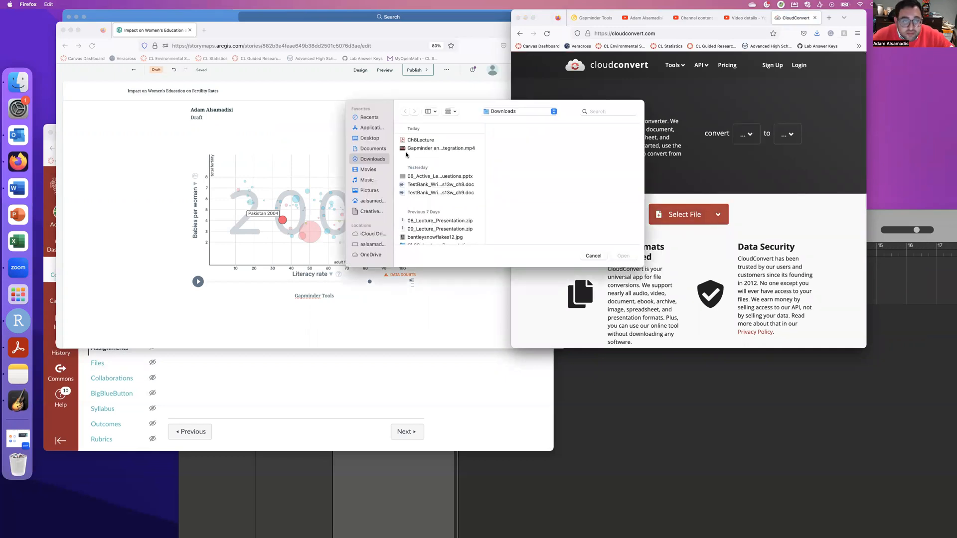
left_click(381, 130)
left_click(369, 118)
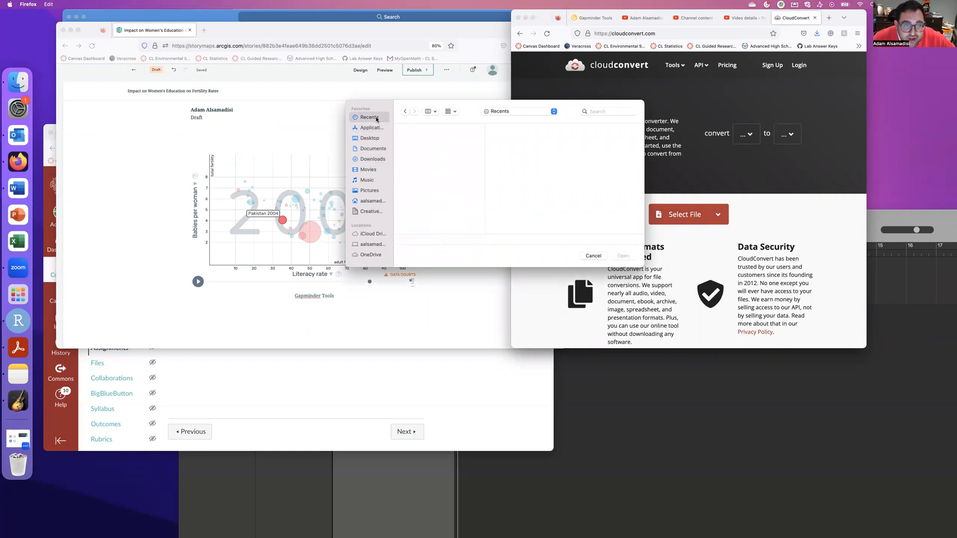
left_click(420, 157)
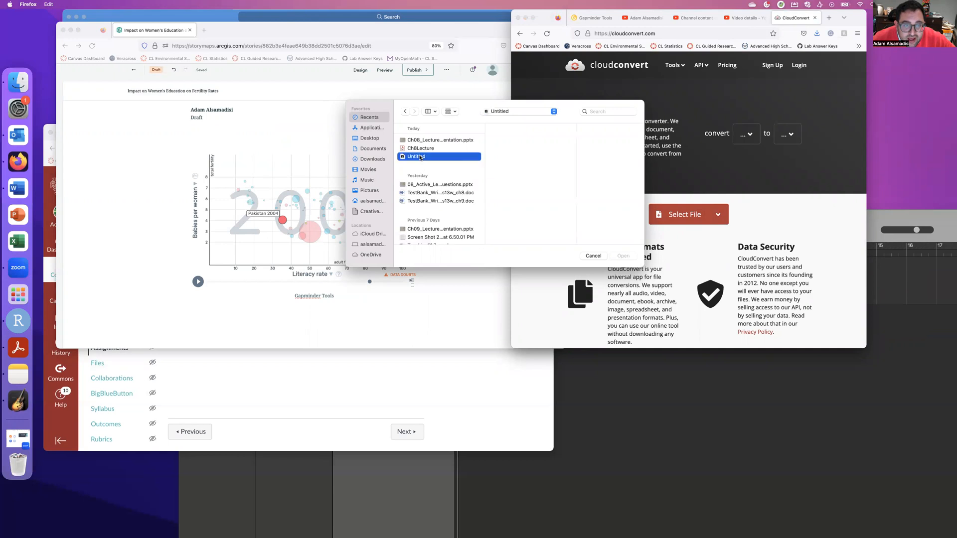
scroll(420, 157, "down", 5)
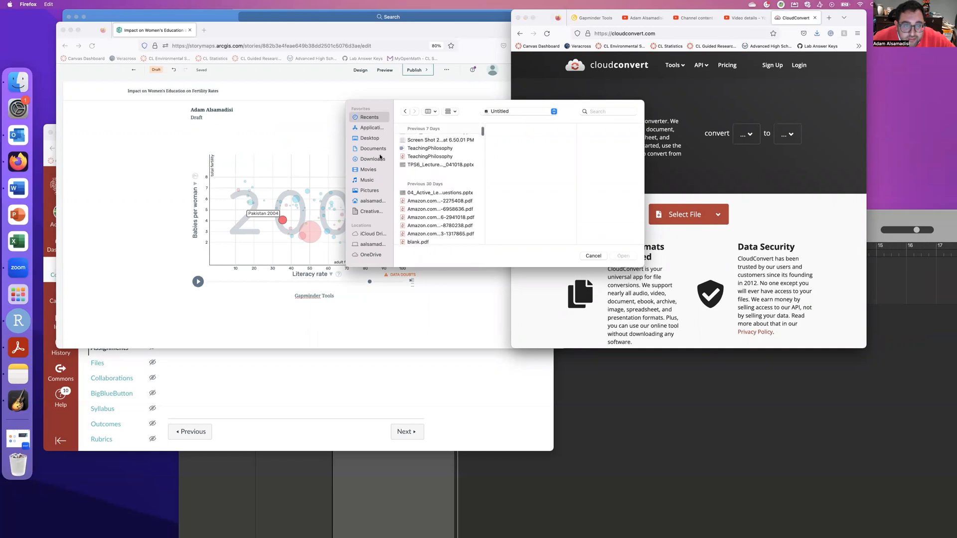
left_click(593, 256)
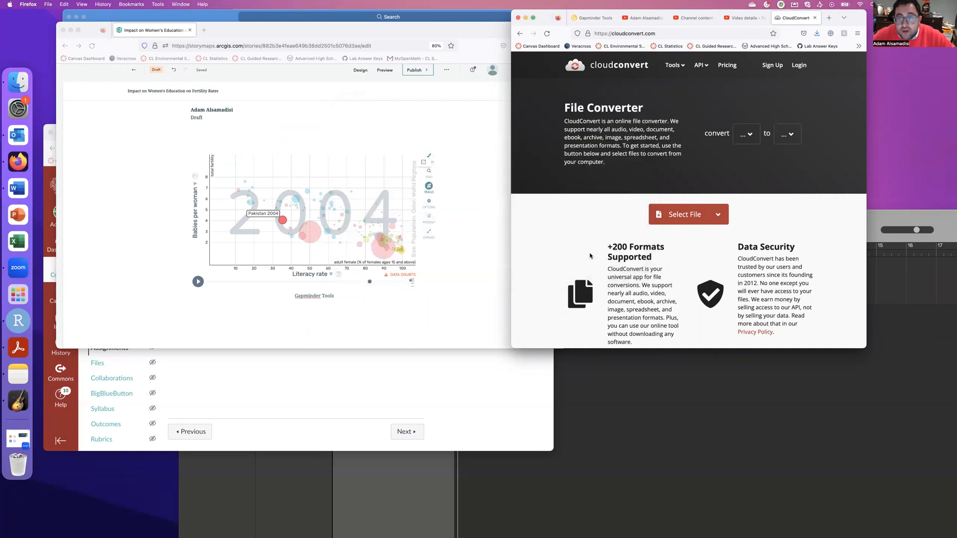
Set the CloudConvert source format to M4A and the target format to MP3.
left_click(758, 133)
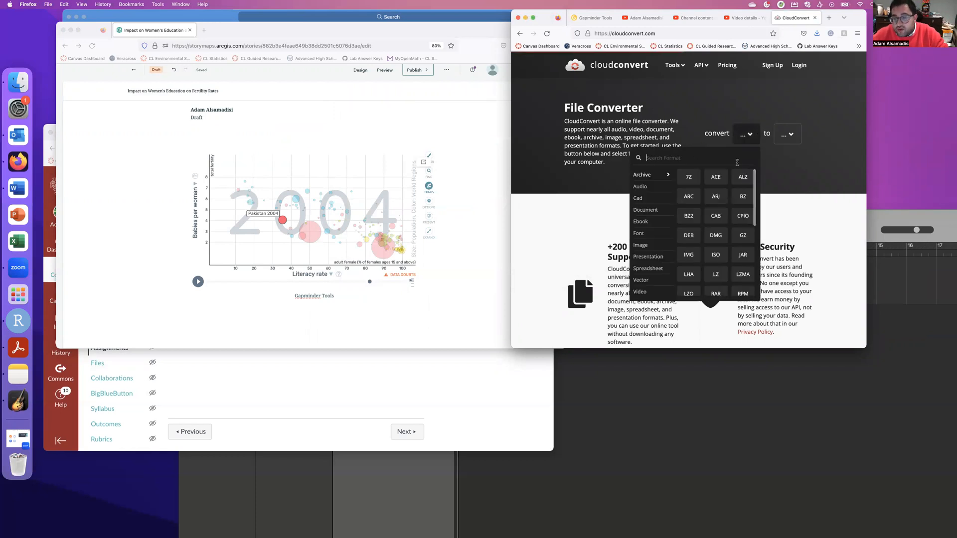
mouse_move(659, 189)
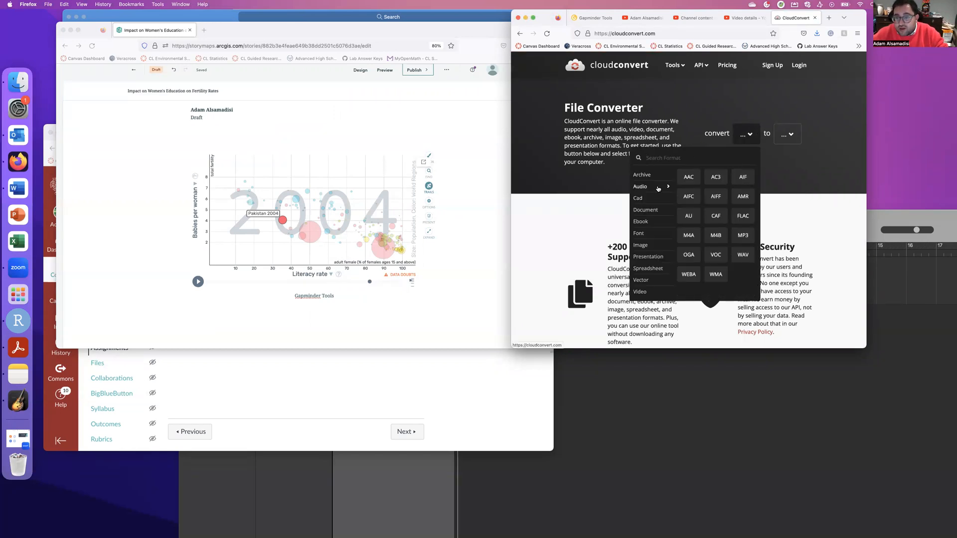
left_click(689, 235)
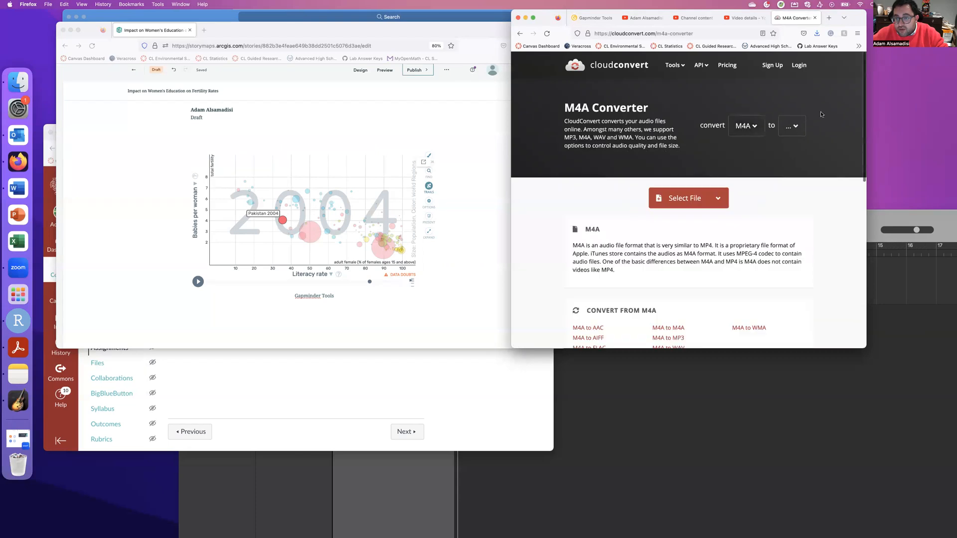
left_click(797, 126)
left_click(718, 158)
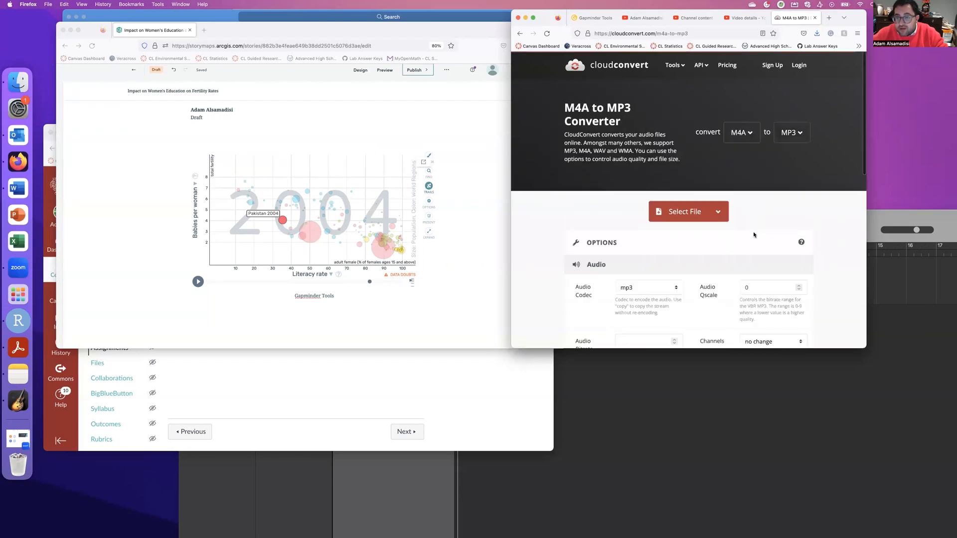
scroll(688, 246, "down", 10)
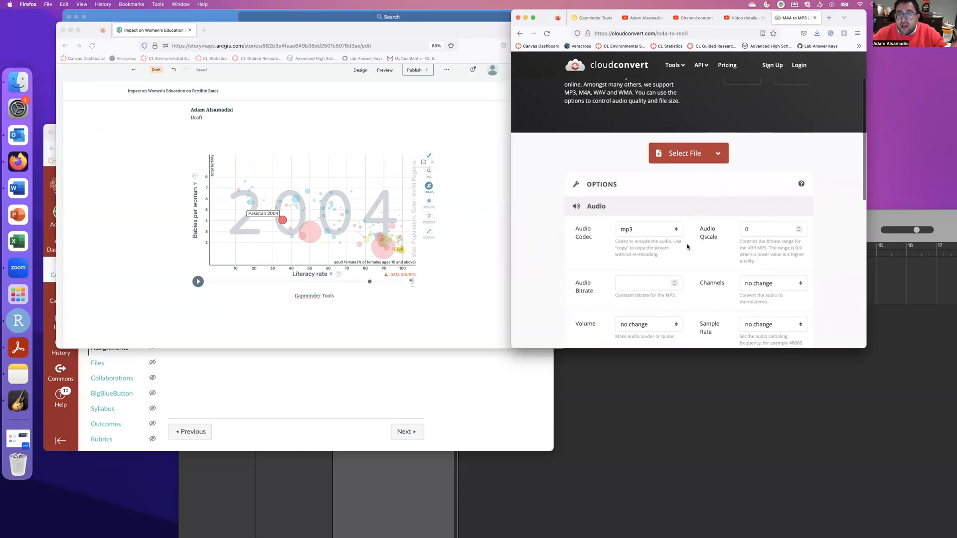
scroll(688, 247, "down", 3)
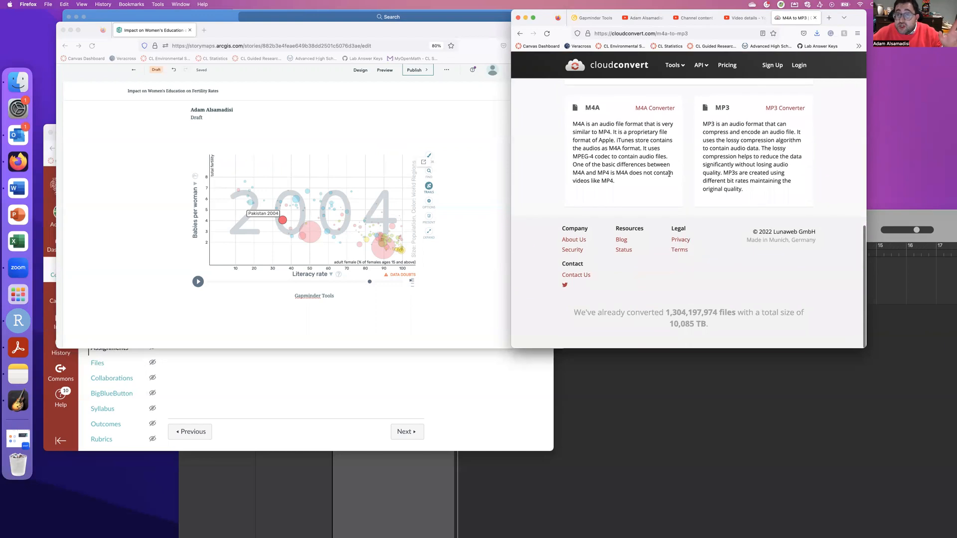
scroll(669, 174, "up", 15)
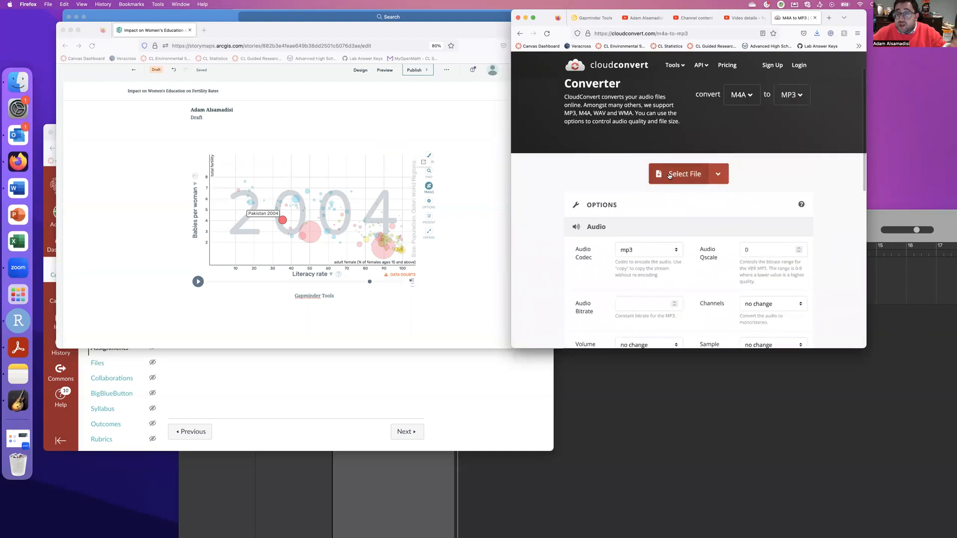
scroll(669, 174, "up", 2)
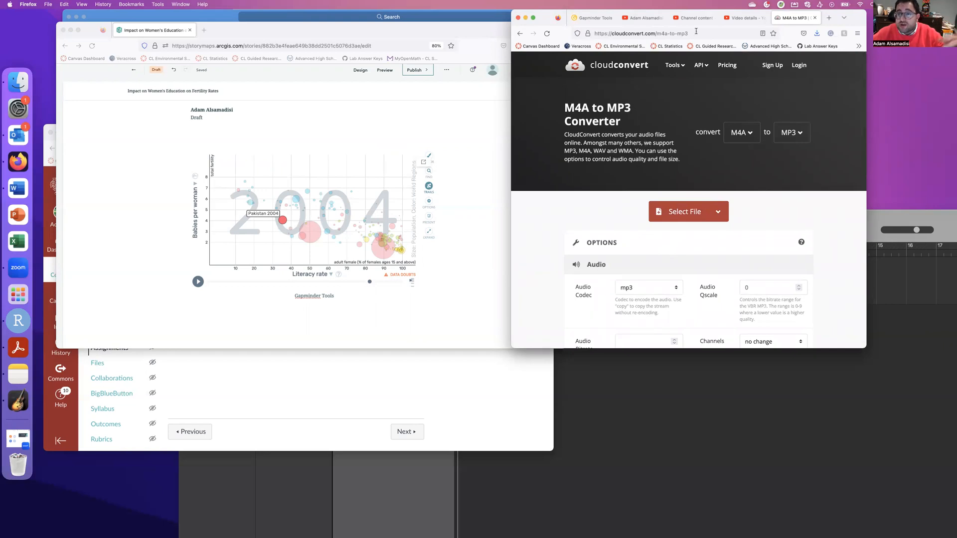
Resize the GarageBand window and record a short spoken narration on the Audio 1 track.
left_click_drag(889, 217, 786, 46)
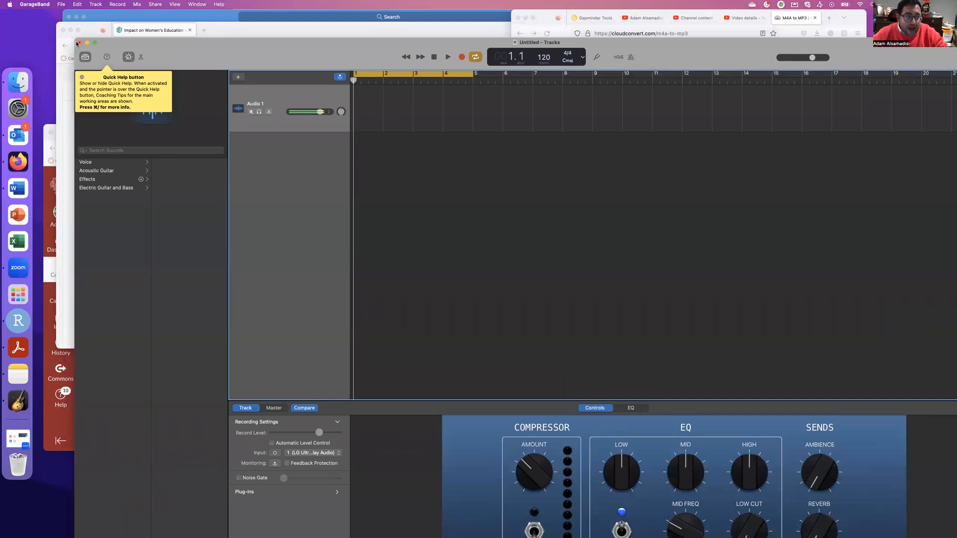
left_click_drag(78, 43, 302, 121)
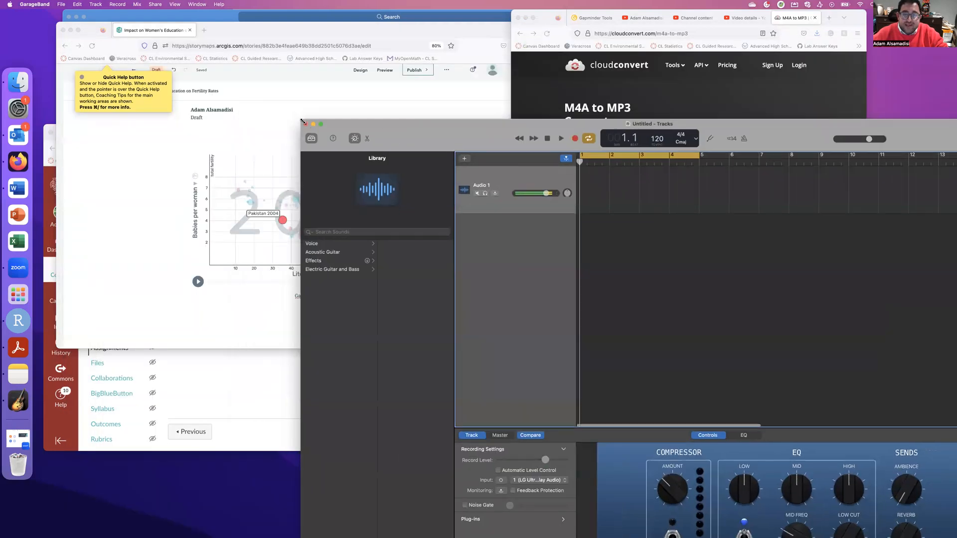
left_click_drag(445, 125, 348, 42)
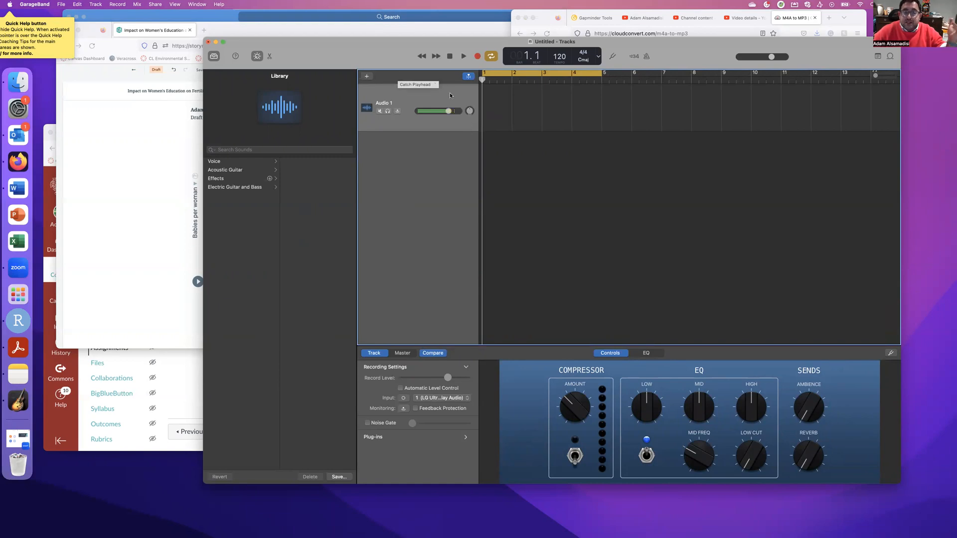
left_click(478, 57)
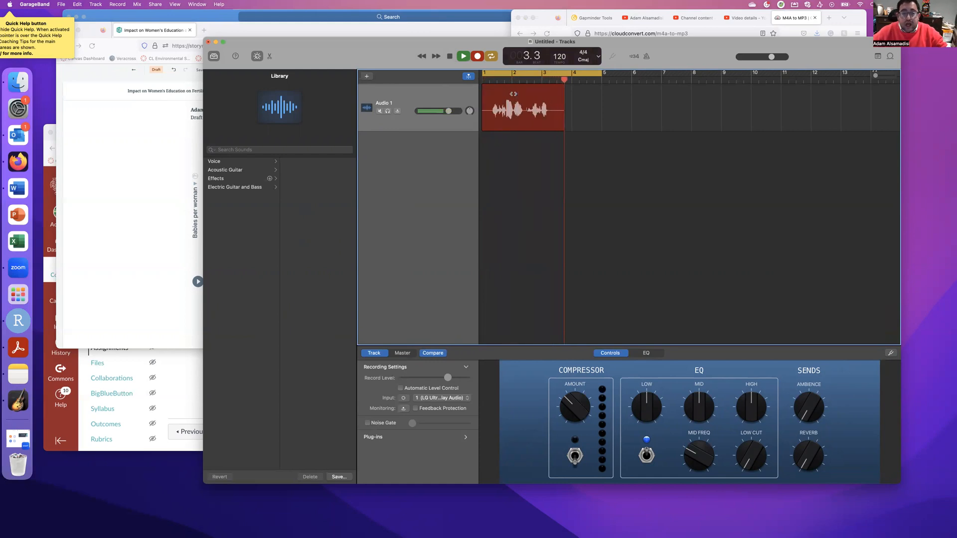
left_click(477, 56)
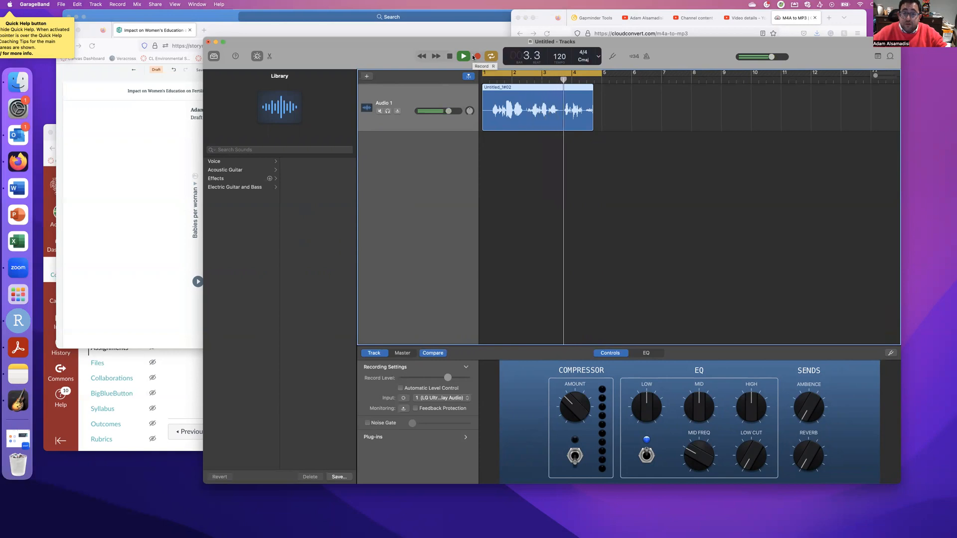
key("space")
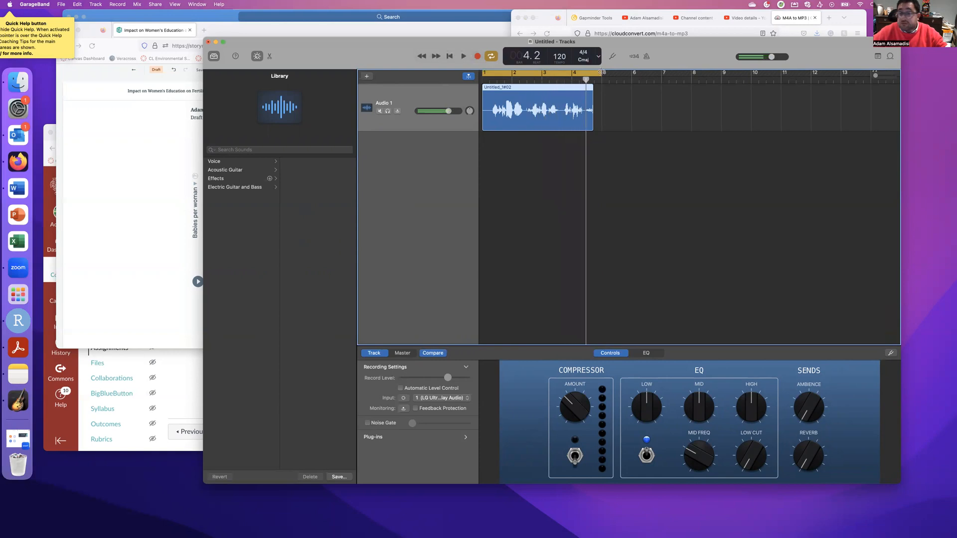
Toggle the count-in and metronome back off, and select the recorded narration region.
left_click(635, 57)
left_click(646, 57)
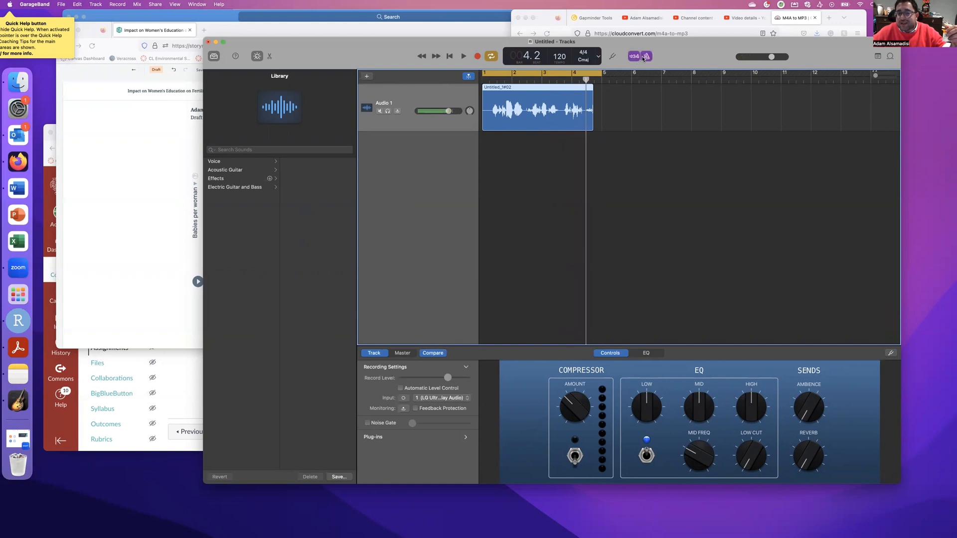
left_click(634, 56)
left_click(646, 57)
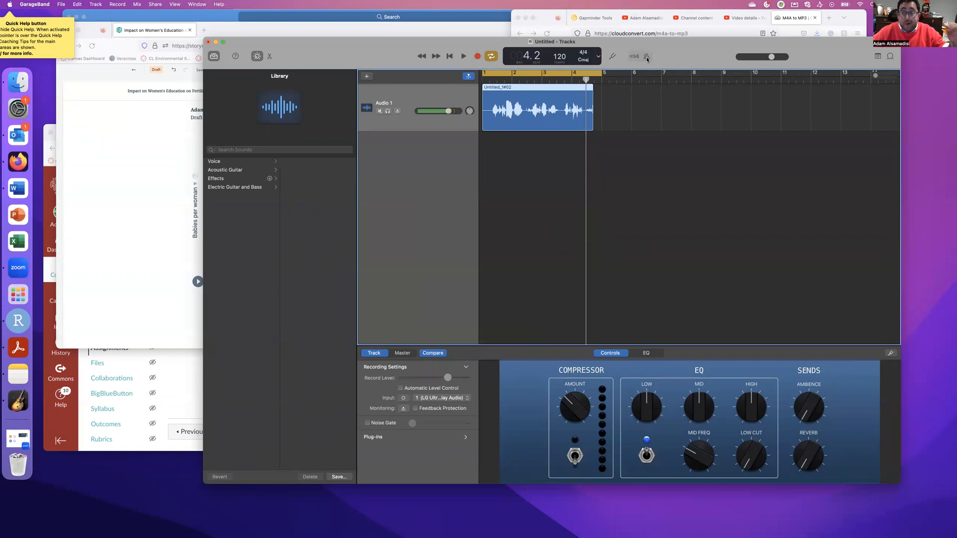
left_click(631, 114)
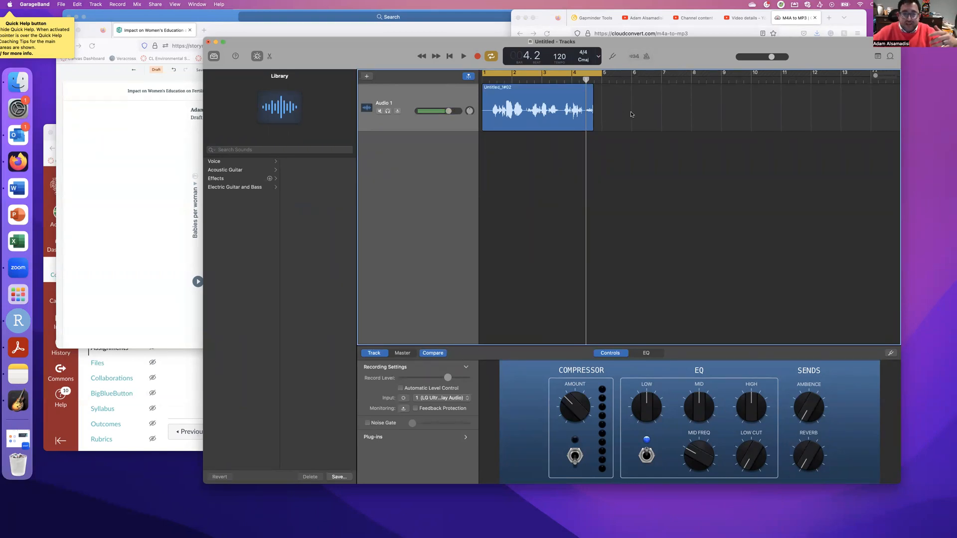
left_click(552, 110)
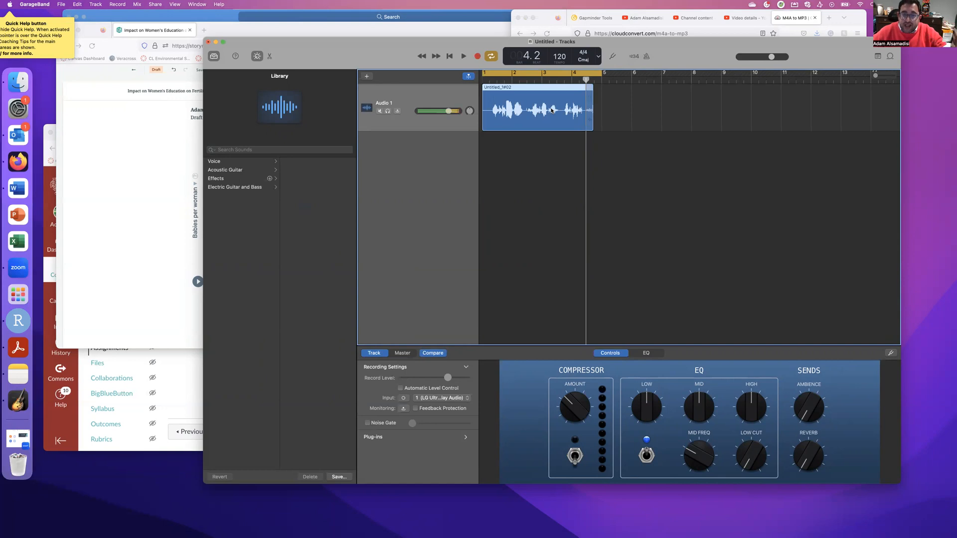
left_click(61, 4)
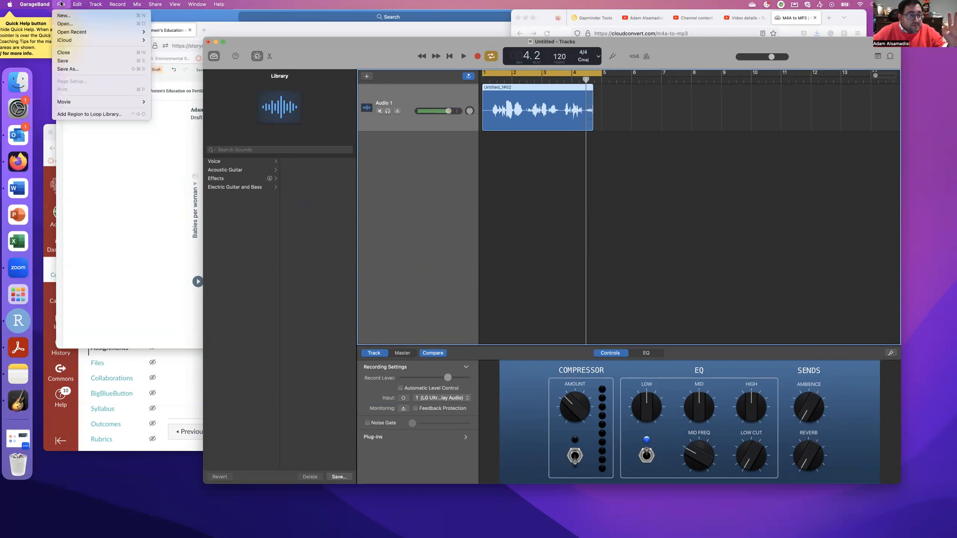
Export the song to disk as MP3 named IntroductionAudio in the Downloads folder.
mouse_move(151, 4)
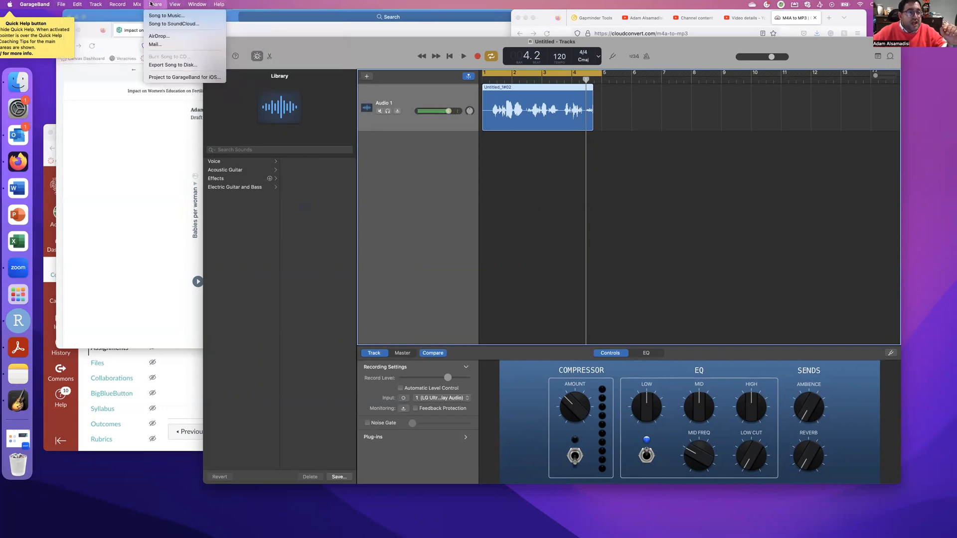
left_click(184, 65)
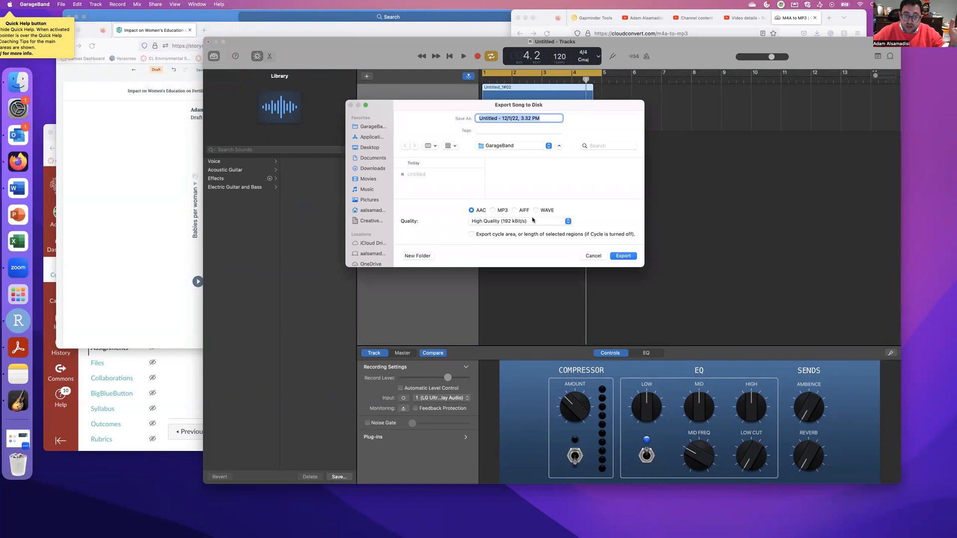
left_click(493, 211)
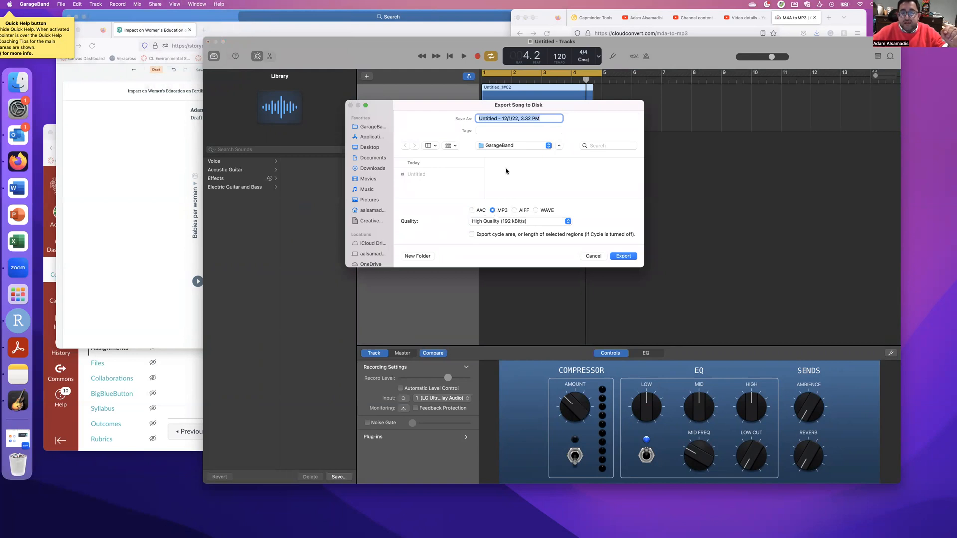
type("IntroductionAudio")
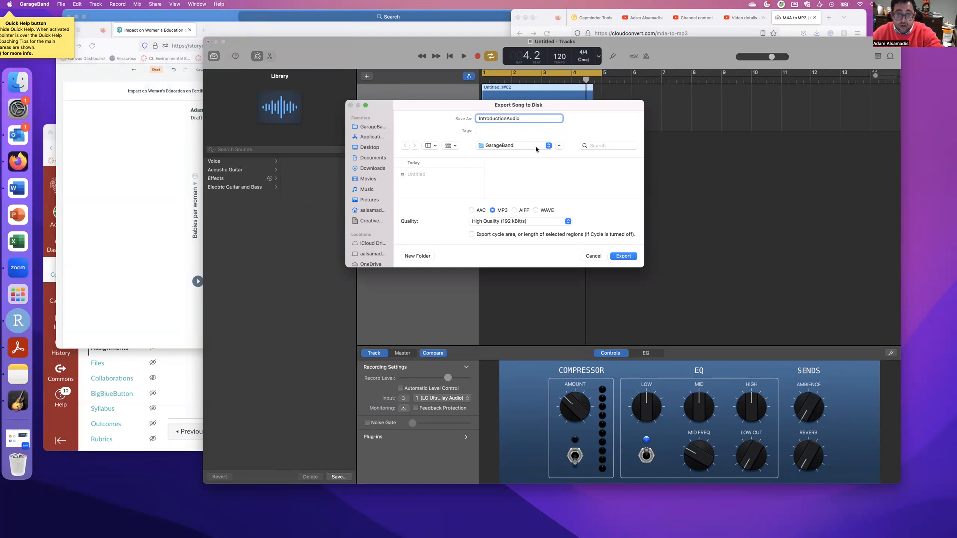
left_click(536, 147)
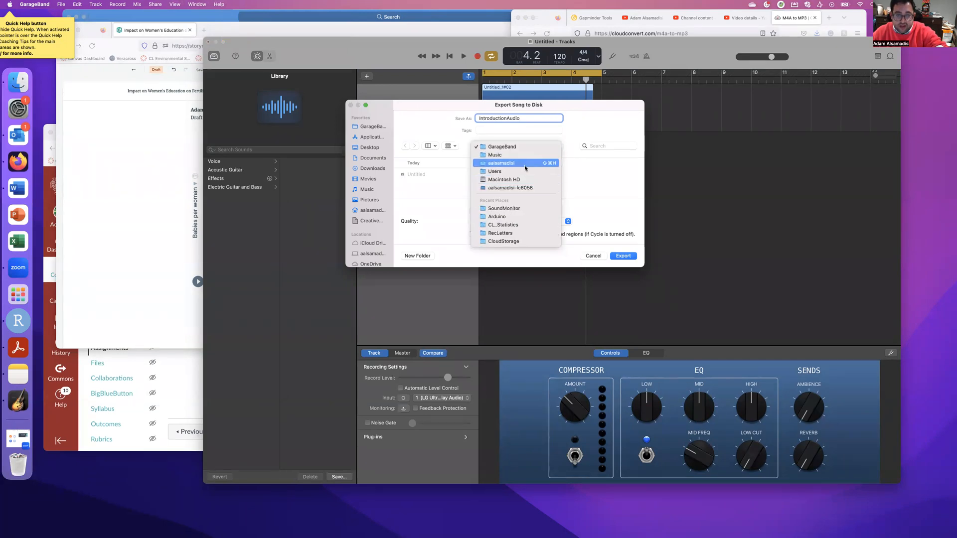
left_click(525, 167)
scroll(426, 189, "down", 10)
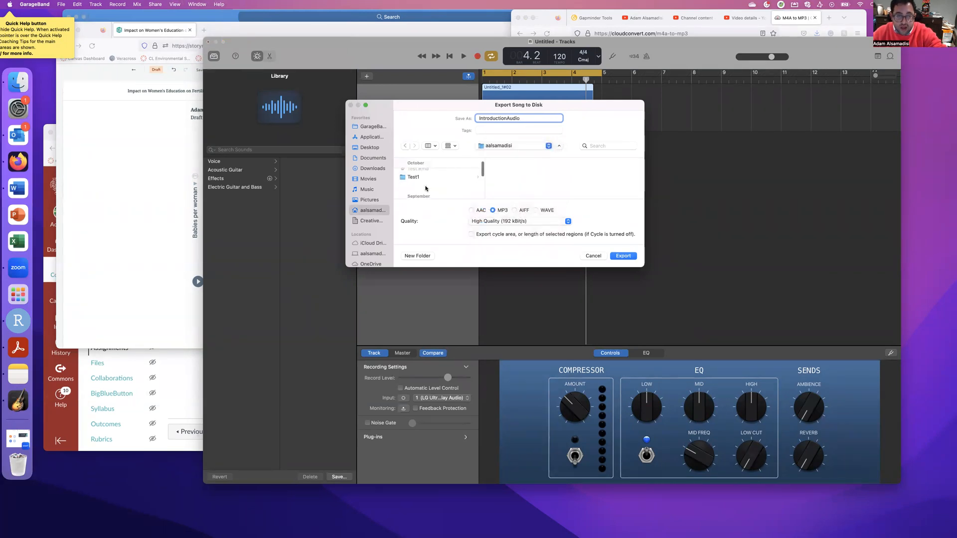
scroll(426, 188, "down", 3)
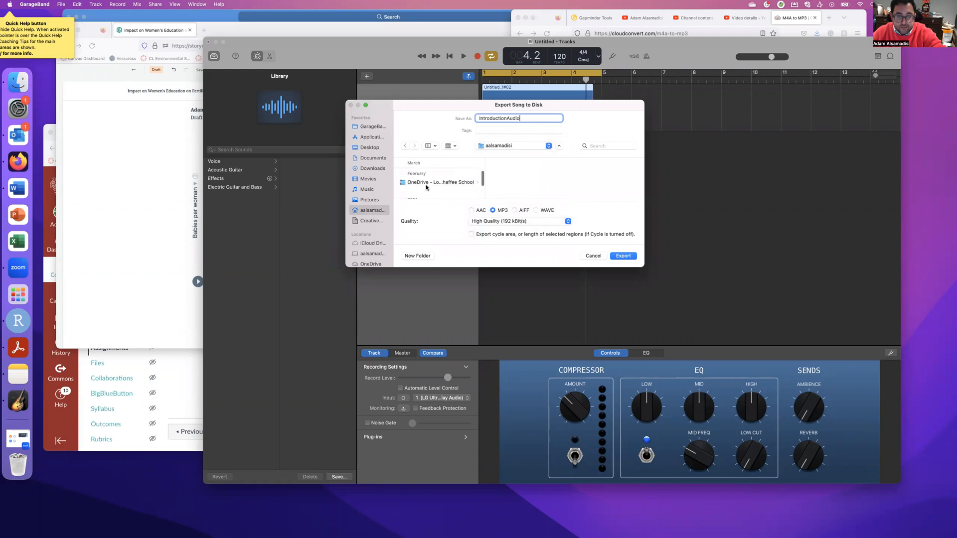
left_click(381, 169)
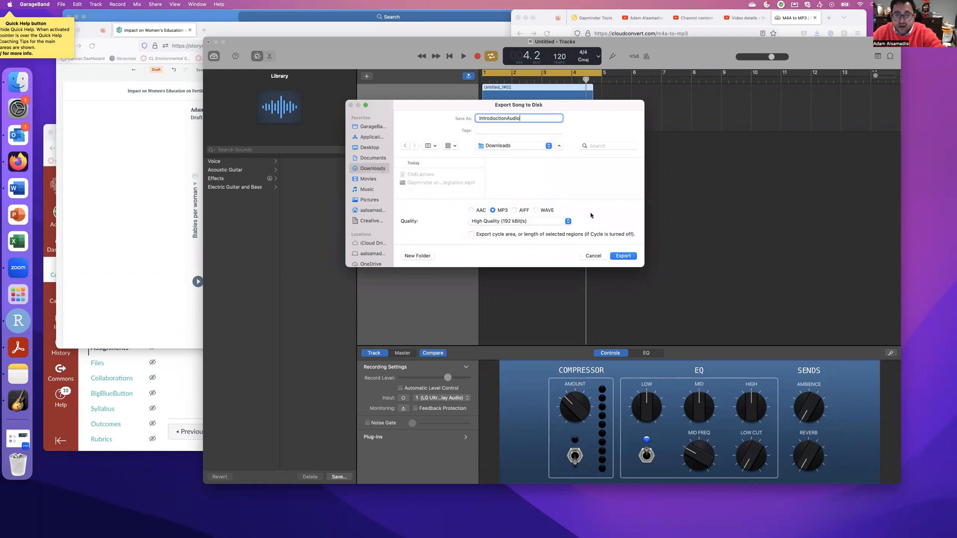
left_click(619, 257)
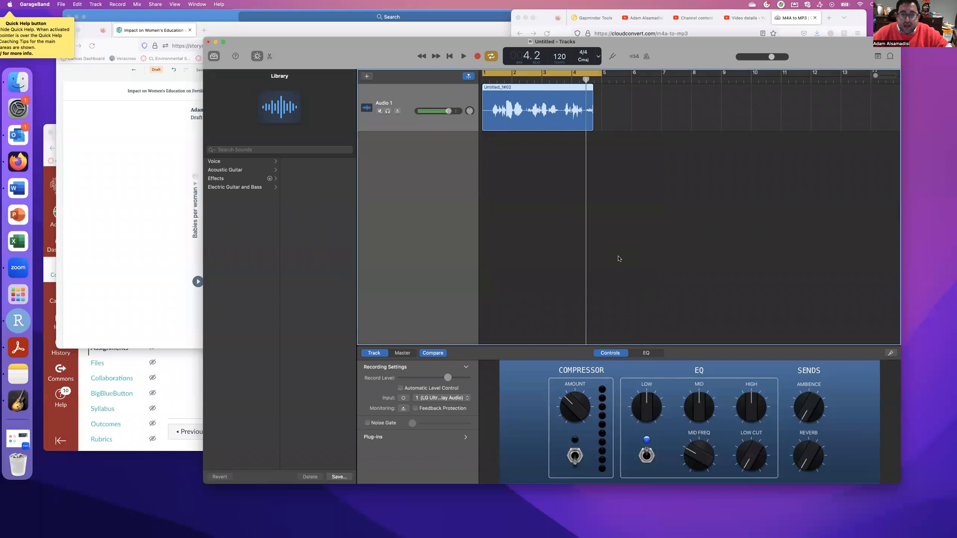
Add an audio block below the chart by uploading IntroductionAudio.mp3 from Downloads.
left_click(146, 197)
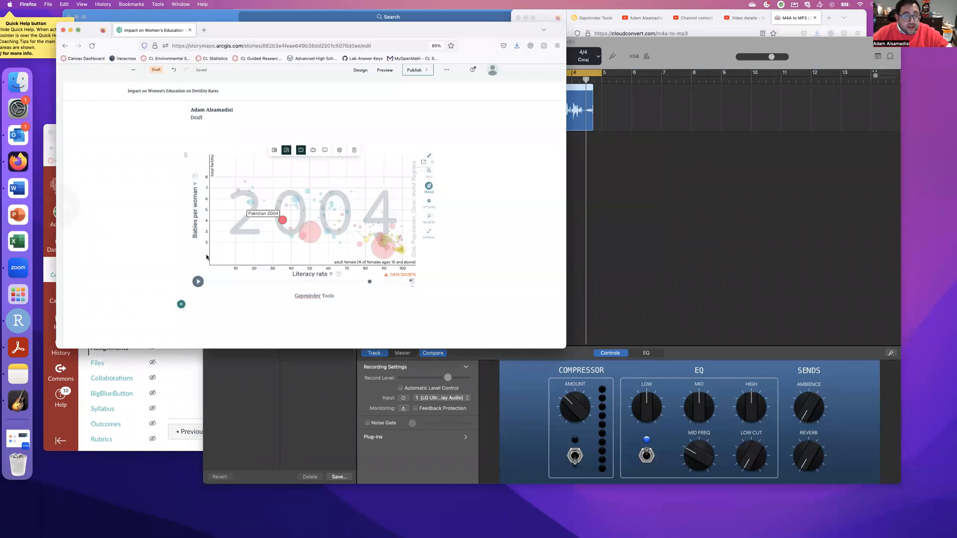
left_click(182, 305)
left_click(234, 305)
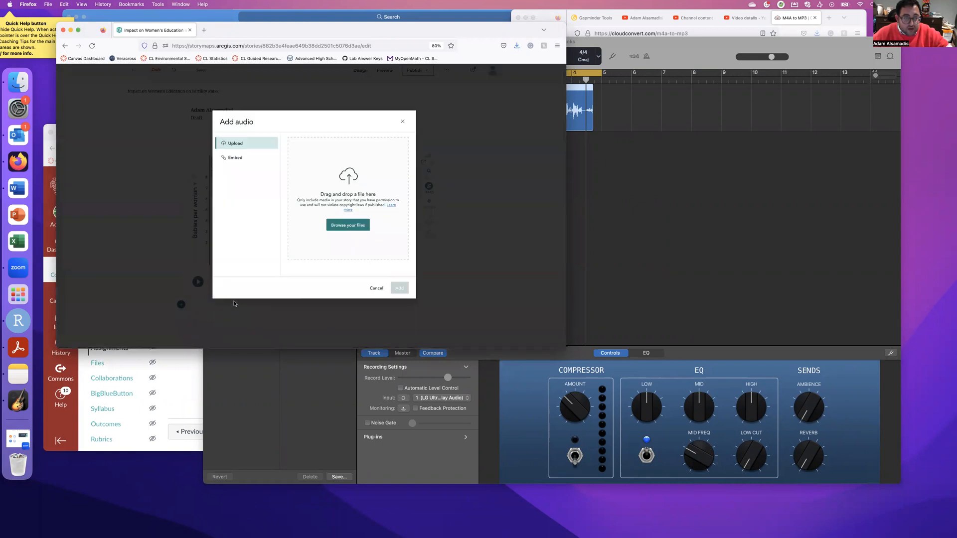
left_click(348, 224)
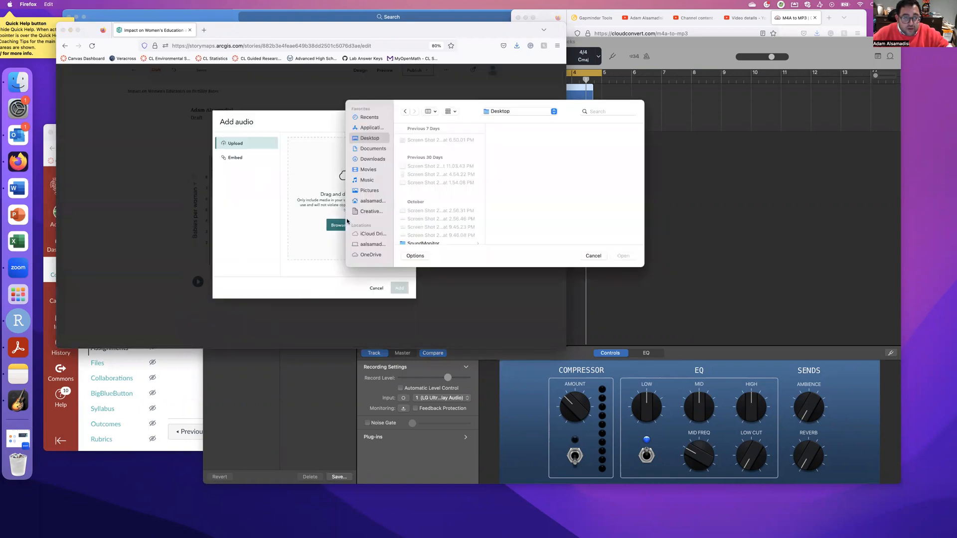
left_click(369, 160)
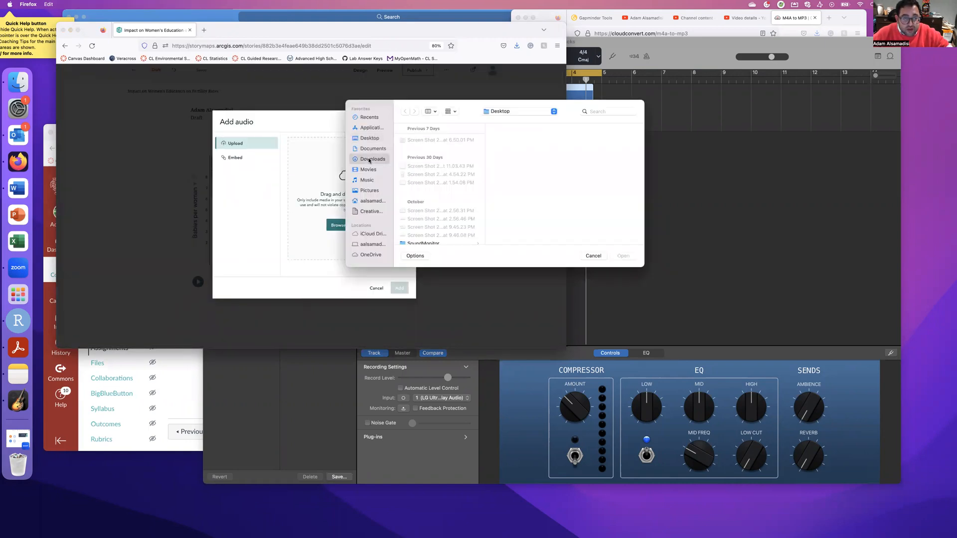
double_click(453, 156)
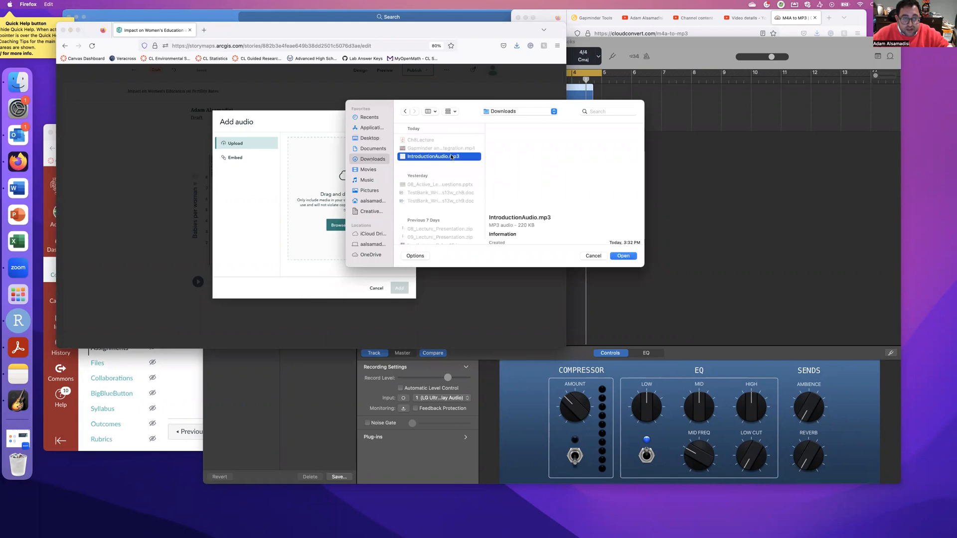
left_click(400, 288)
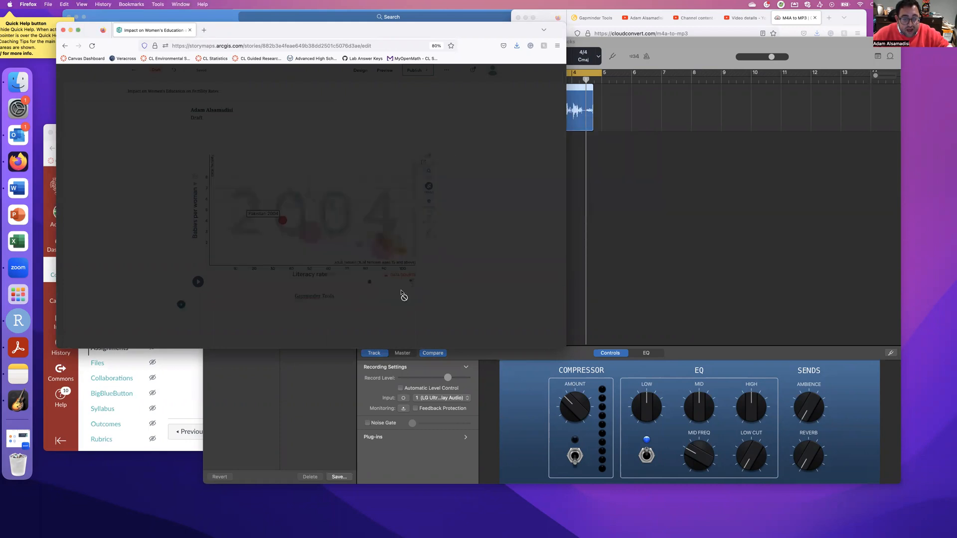
Play the added 00:08 narration clip to check it.
left_click(199, 329)
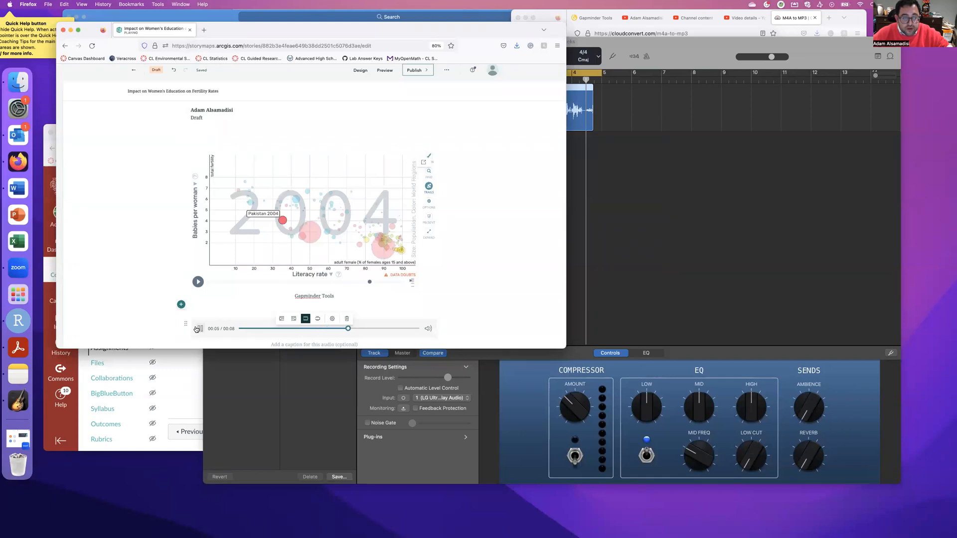
scroll(185, 298, "up", 3)
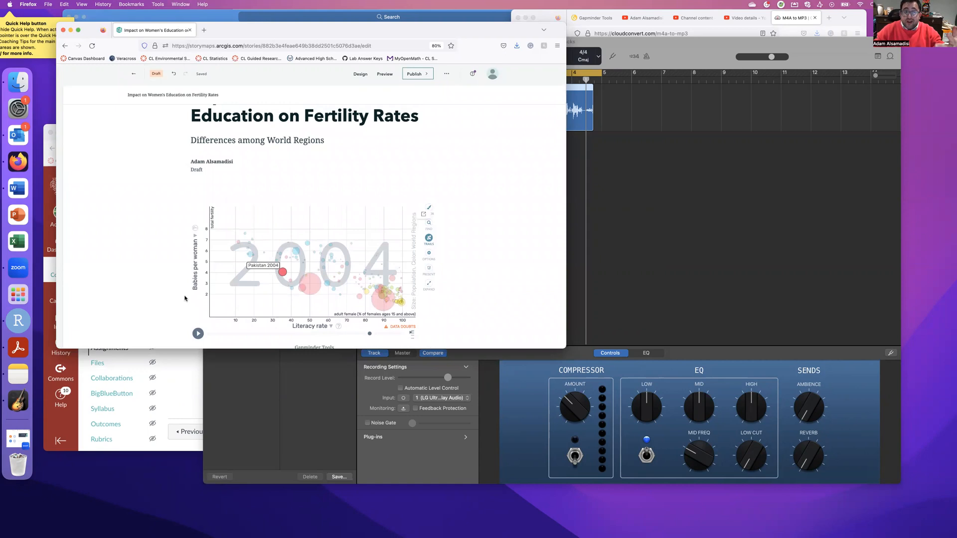
scroll(184, 298, "up", 3)
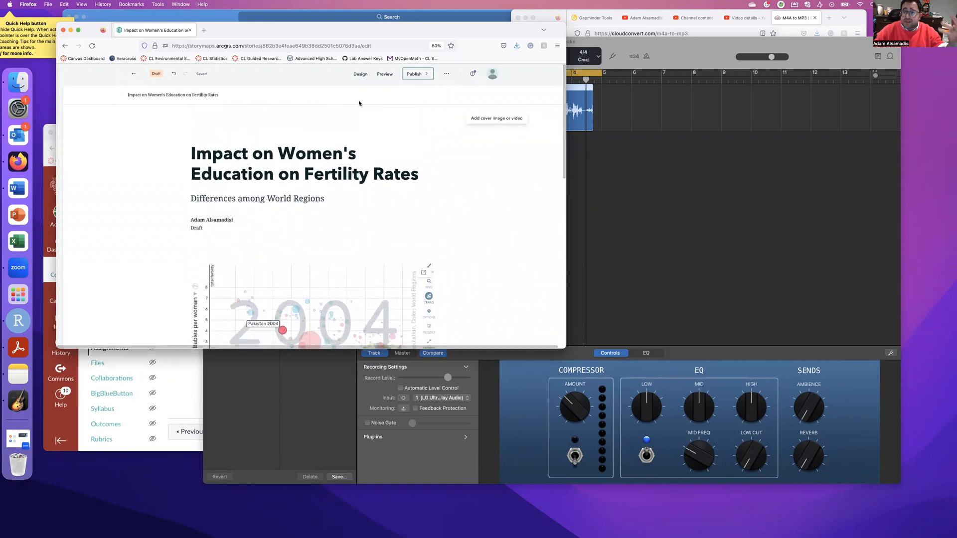